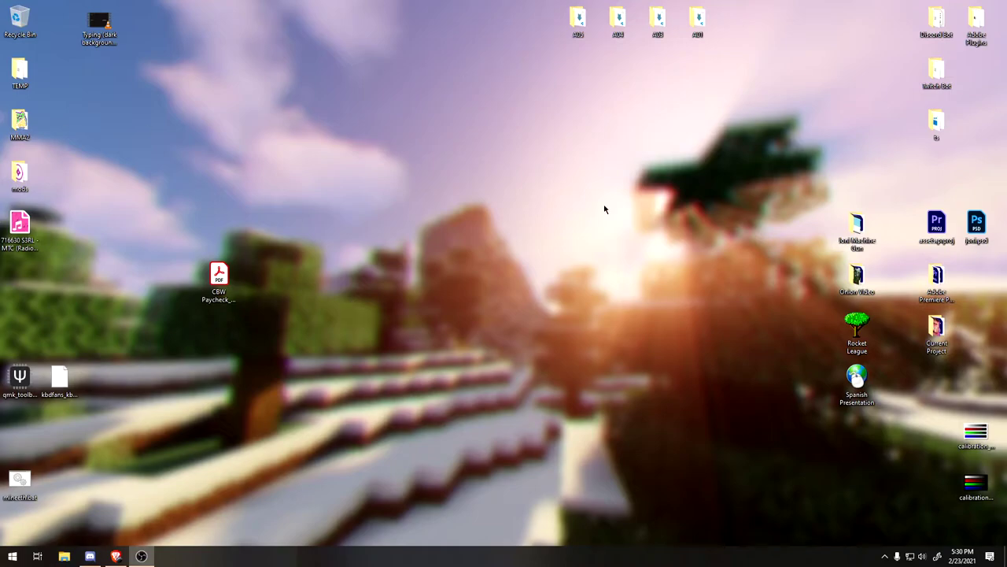
- Launch Premiere Pro 2020 from Windows search and load the 'onion forst video' project
left_click(399, 203)
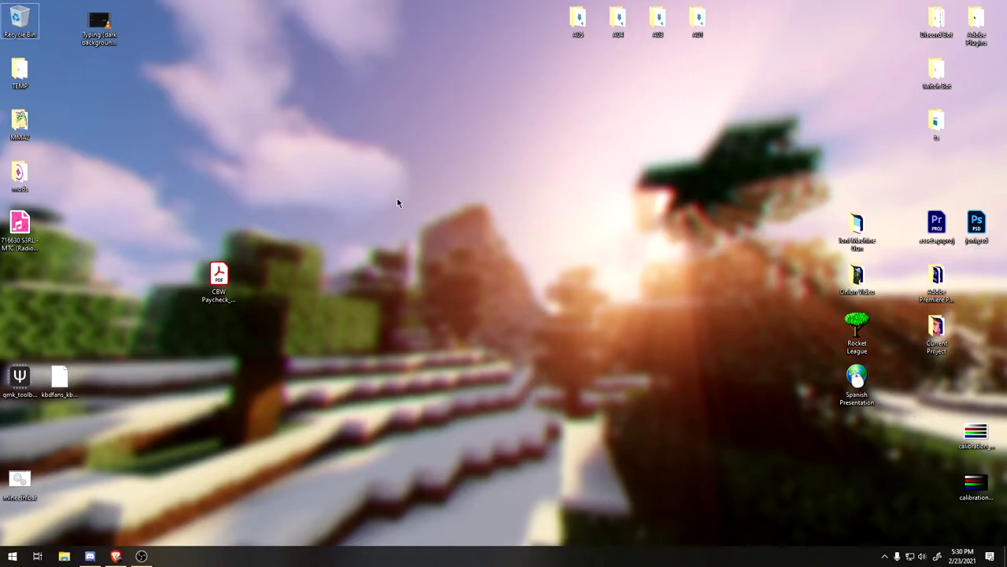
key("super")
type("p")
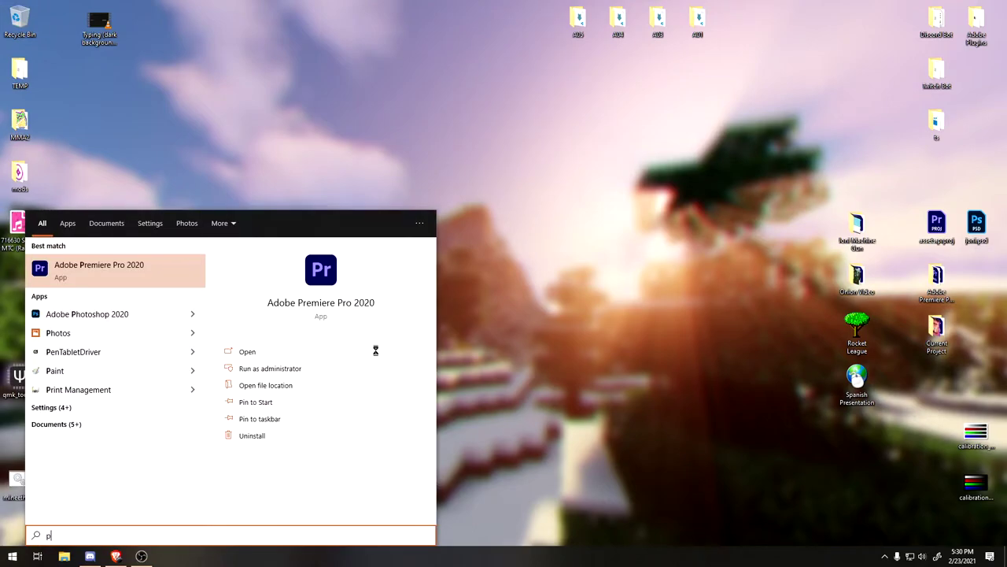
type("r")
key("Return")
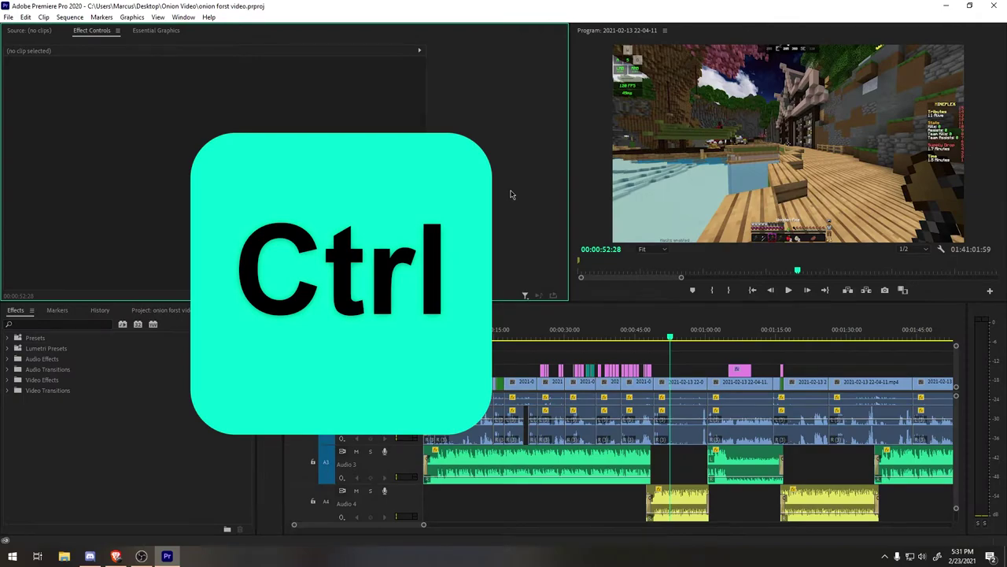
- Open the debug console with Ctrl+F12, enlarge it, and return from Console View to Debug Database View
key("ctrl+F12")
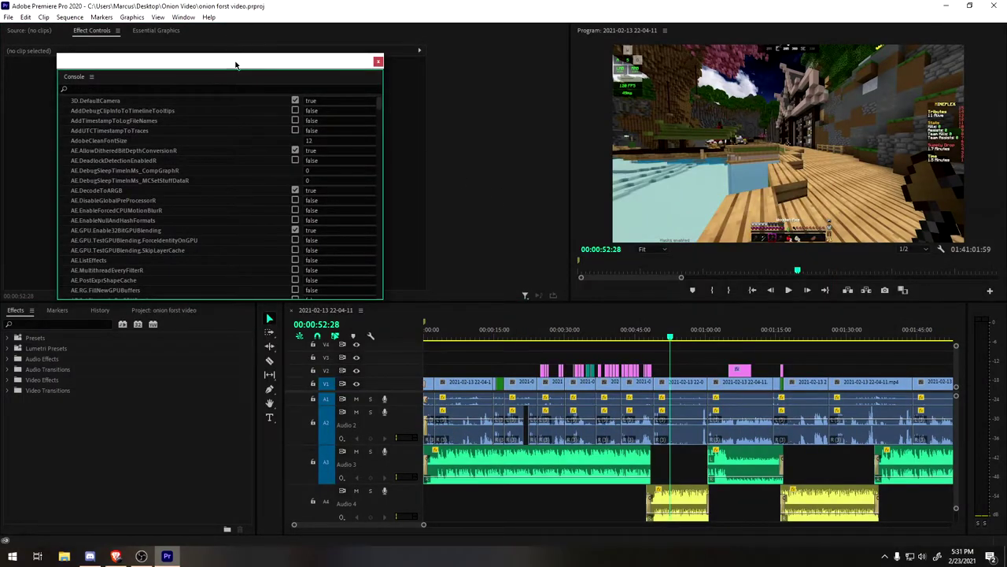
left_click_drag(235, 65, 403, 71)
left_click(264, 133)
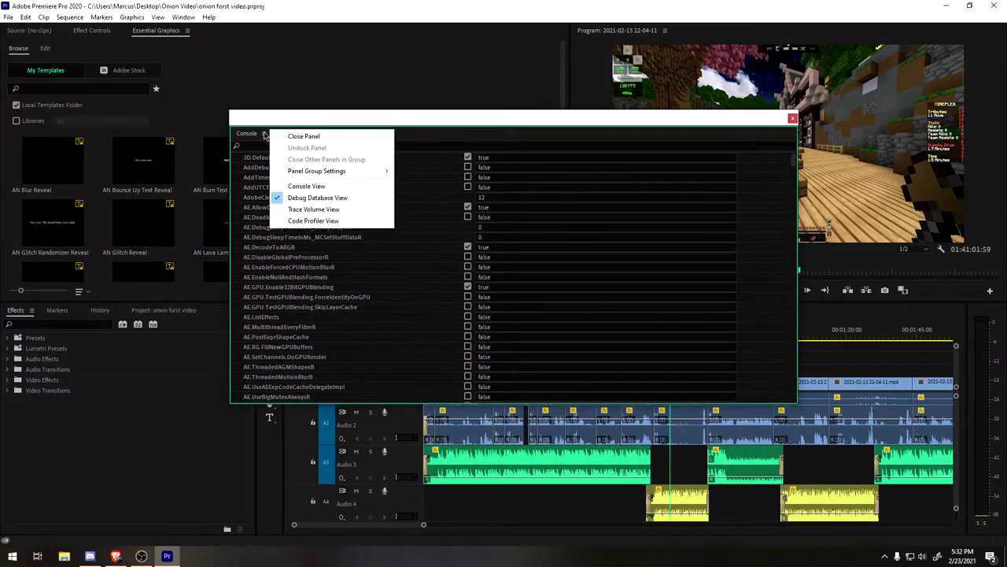
left_click(315, 187)
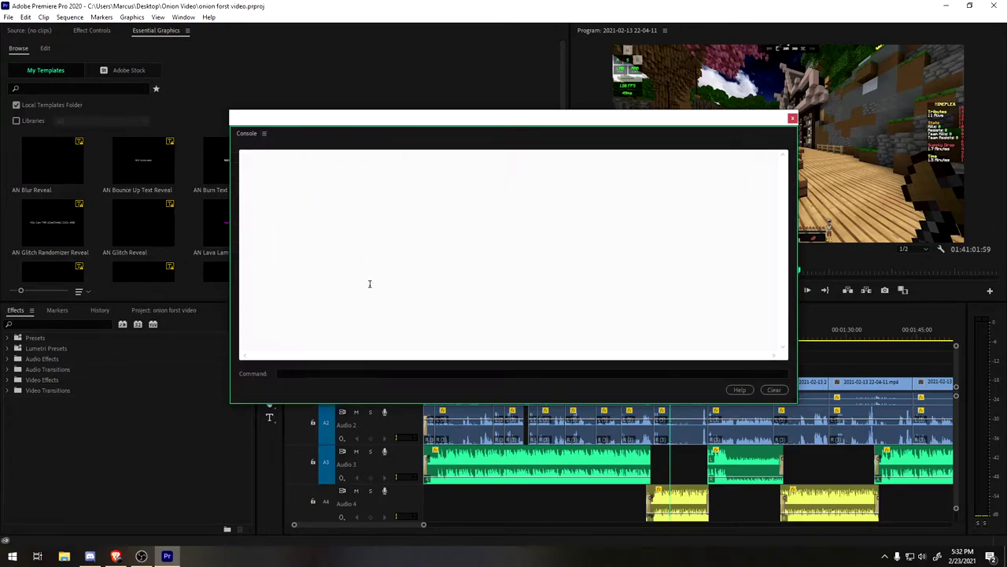
left_click(264, 134)
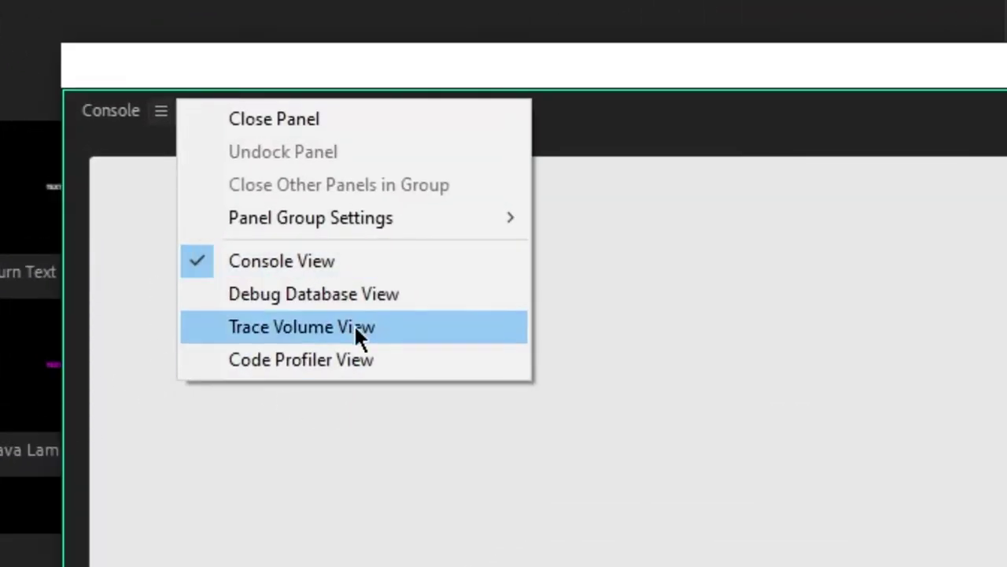
left_click(352, 297)
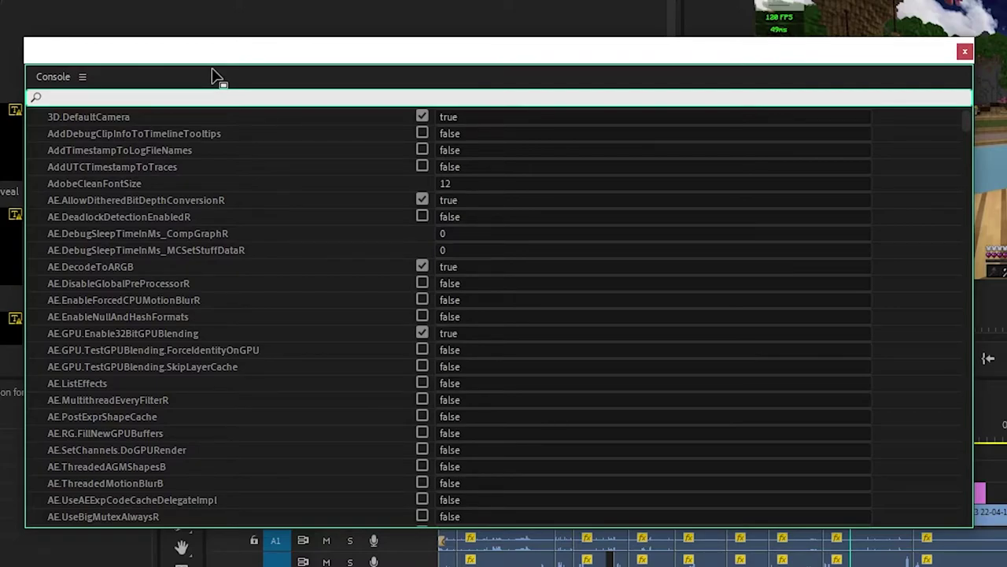
- Filter the console by 'Enable_Theme' so only Enable_Theme_Colorizing, set to true, remains
type("Ena")
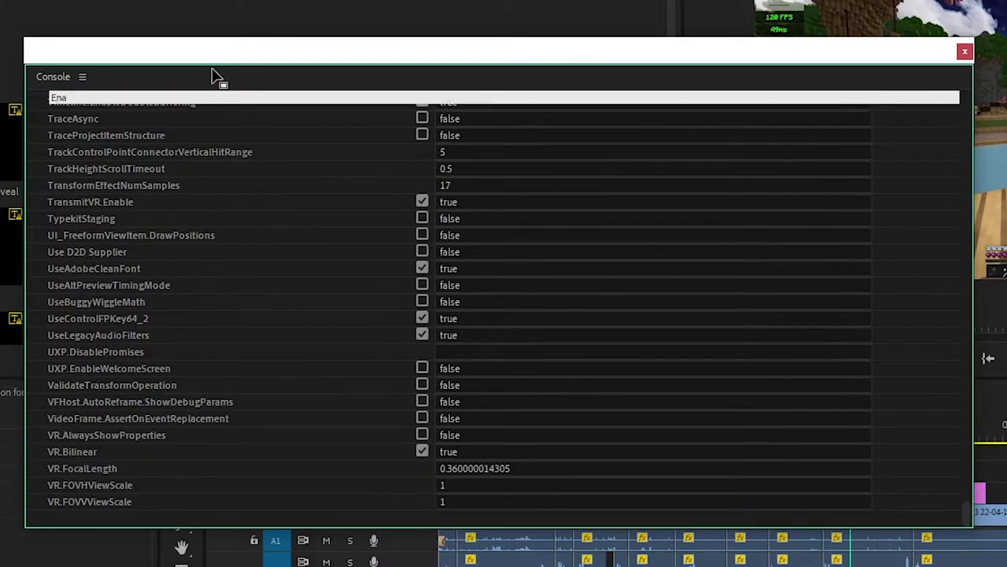
type("ble_Theme")
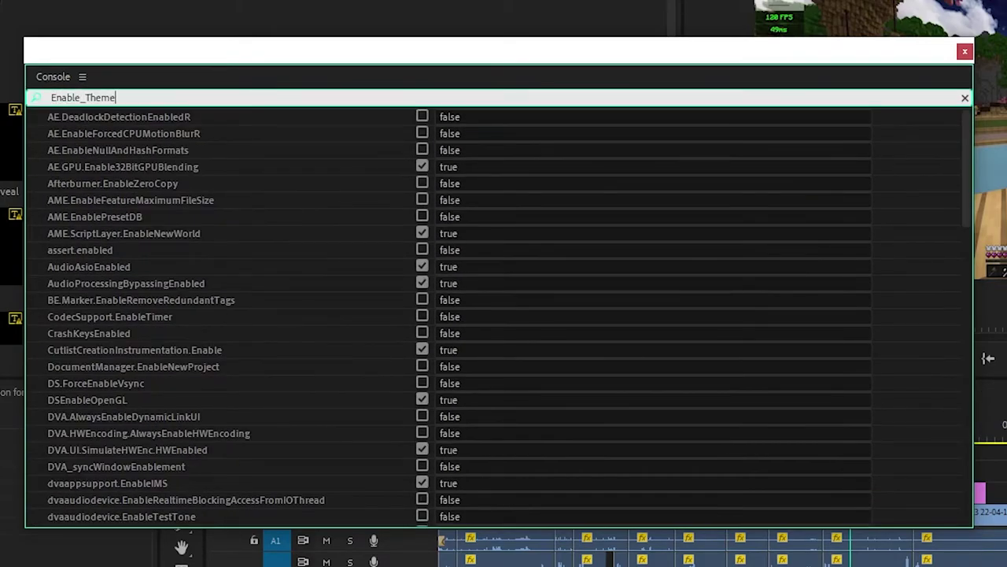
type("s")
key("BackSpace")
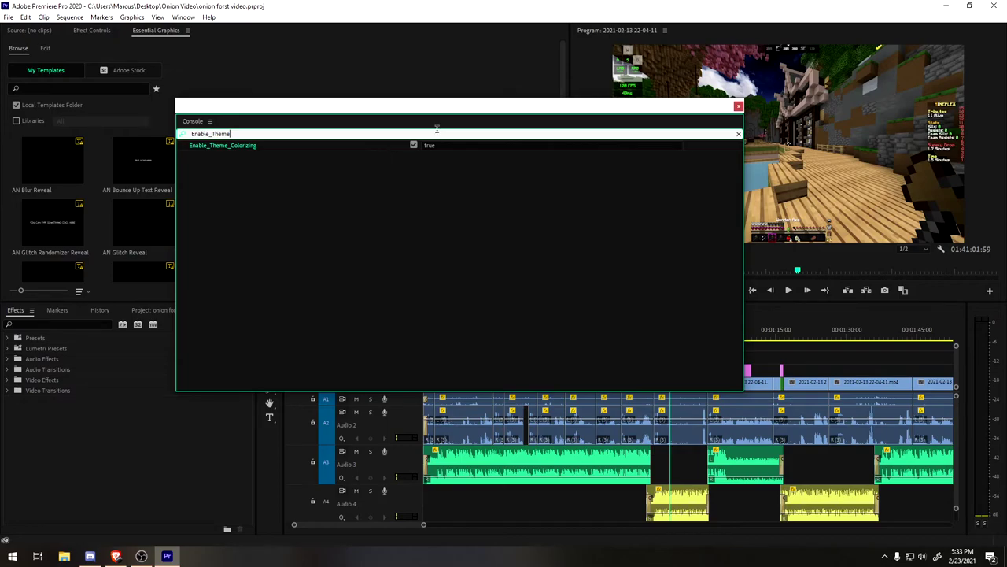
- Close the console and set the Appearance highlight colour to red-orange D82400, then to green
left_click(739, 106)
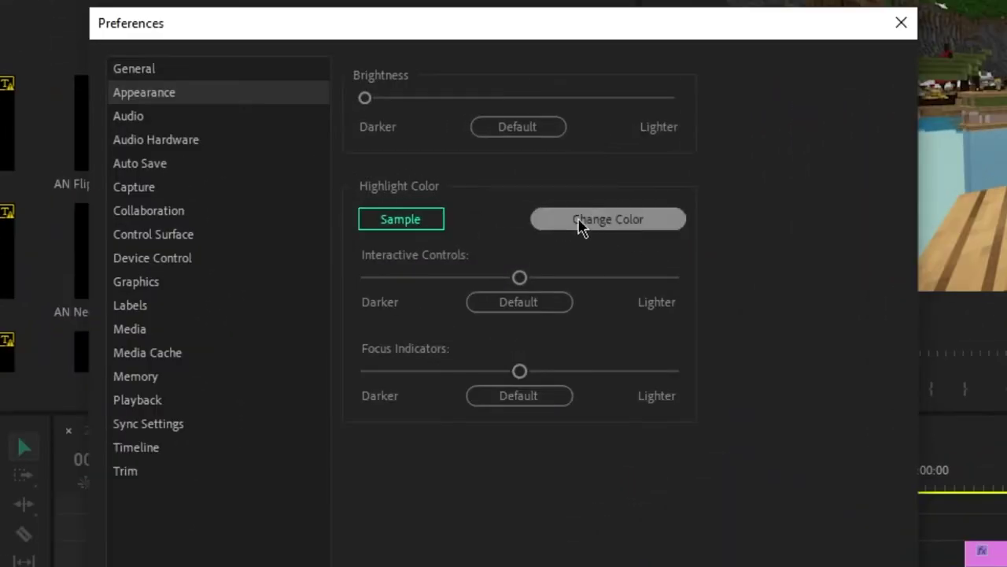
left_click(606, 221)
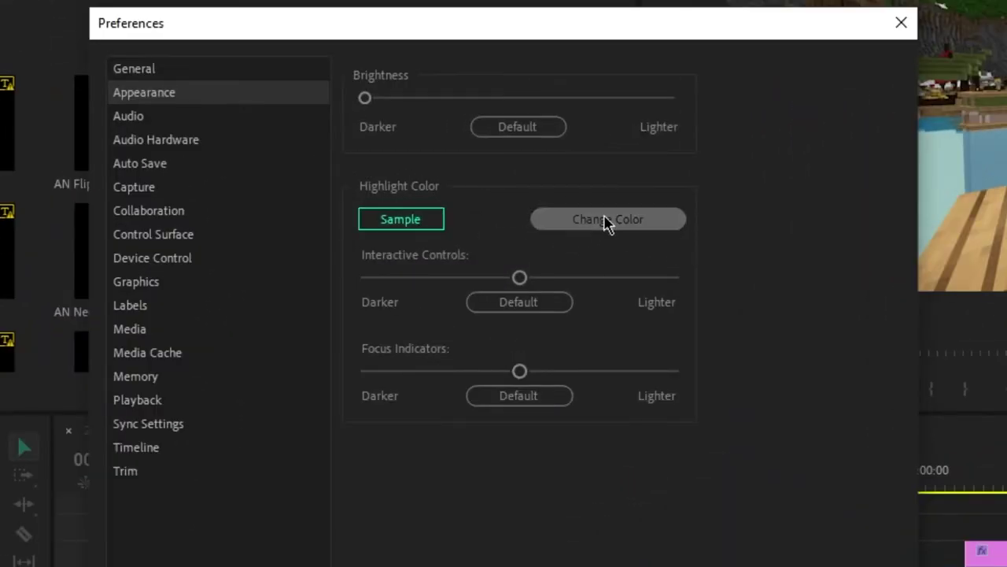
left_click(634, 474)
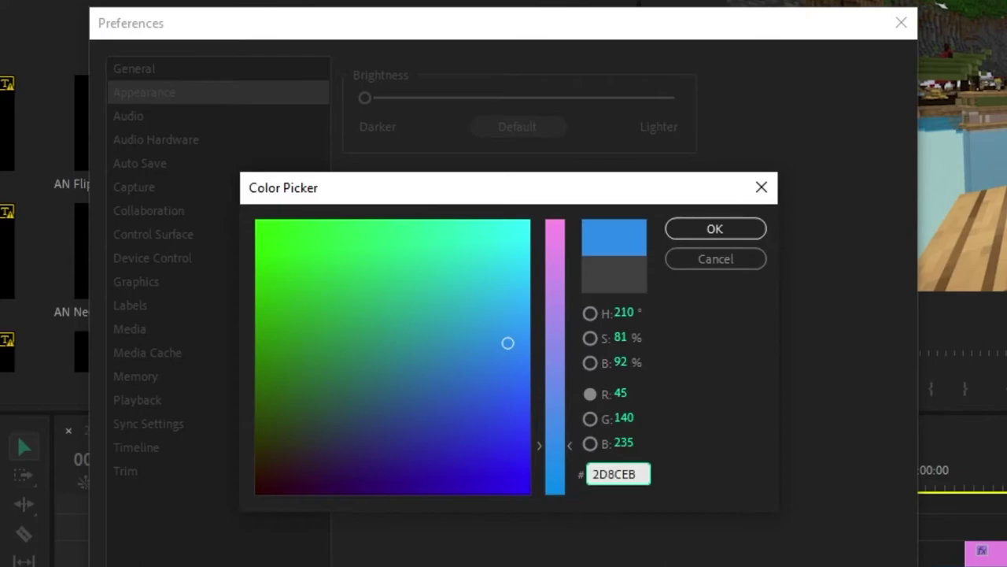
double_click(634, 474)
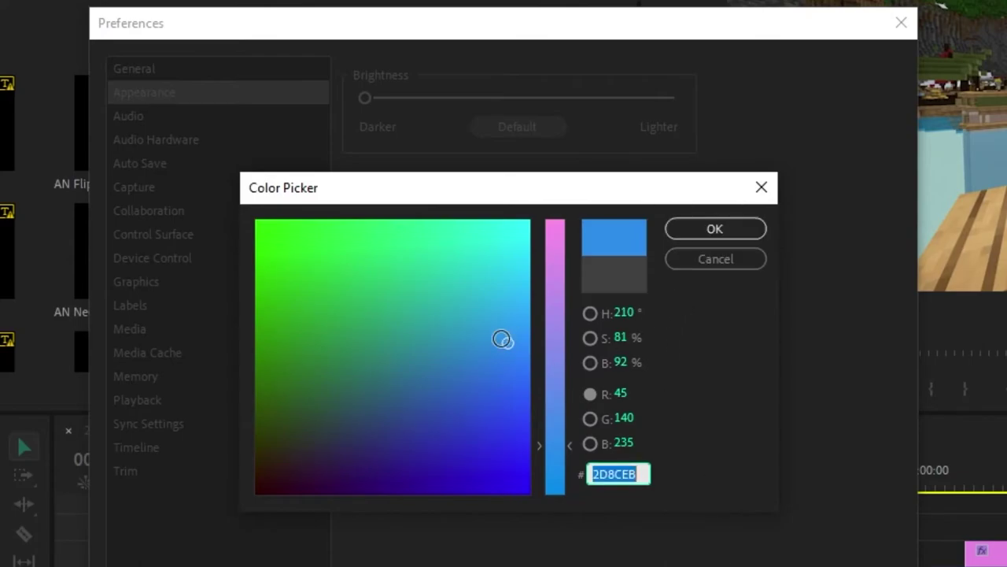
mouse_move(508, 342)
left_mouse_down()
mouse_move(526, 434)
mouse_move(592, 551)
left_mouse_up()
left_click_drag(551, 403, 557, 261)
left_click_drag(460, 393, 206, 458)
left_click(735, 235)
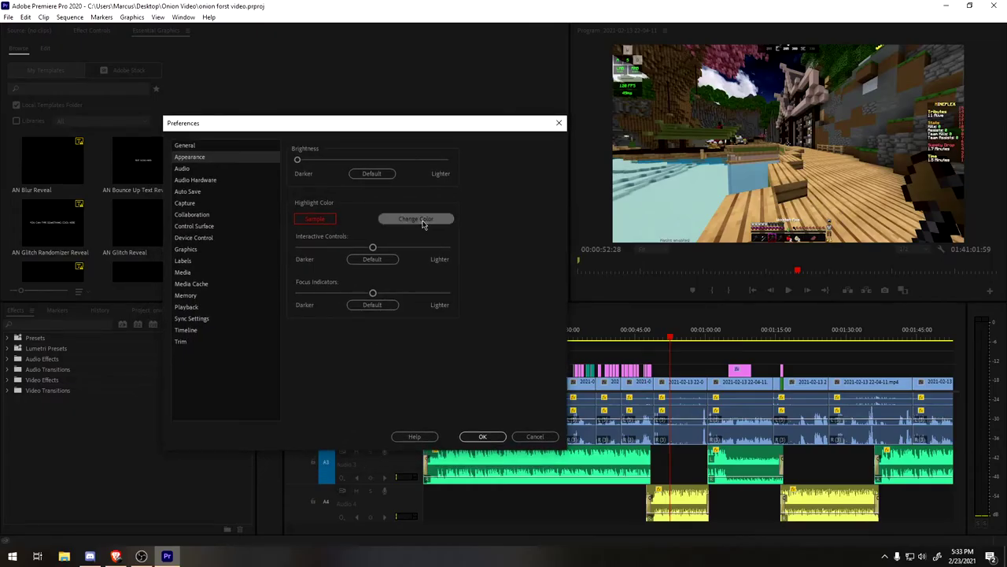
left_click(418, 218)
left_click(598, 213)
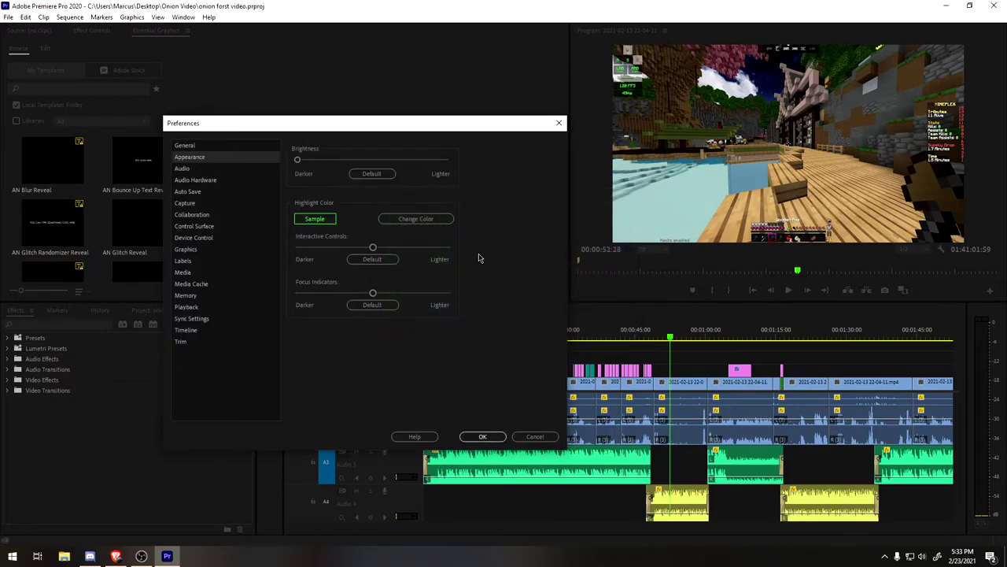
- Reopen the highlight Color Picker and inspect its current blue hex value 2D8CEB
left_click_drag(484, 123, 557, 103)
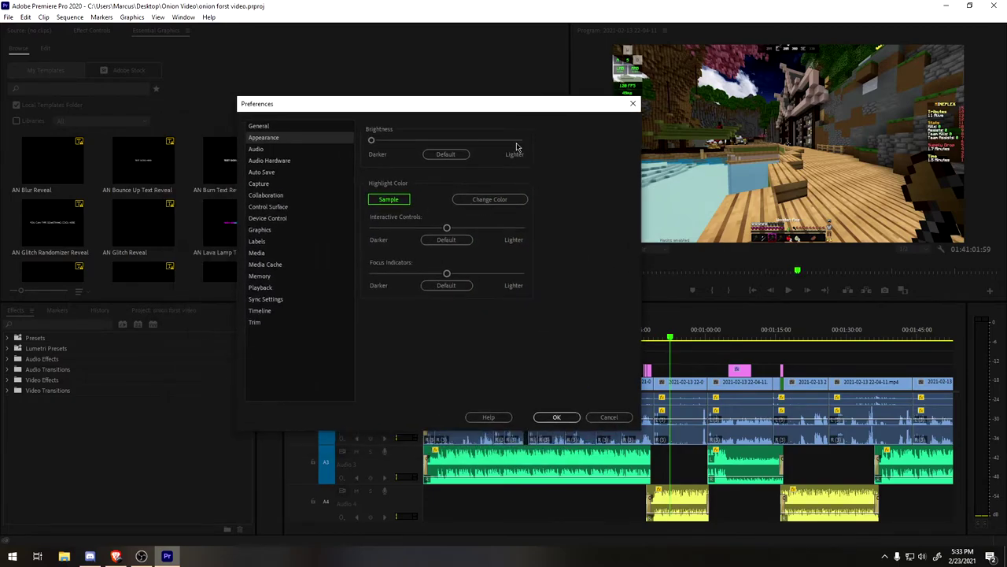
left_click(490, 201)
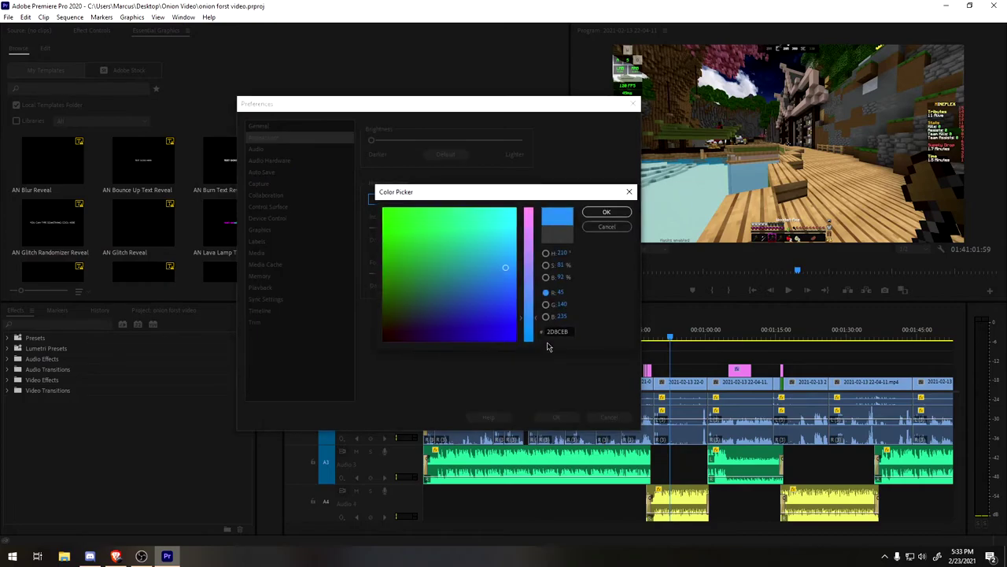
left_click(565, 330)
double_click(570, 333)
left_click(572, 341)
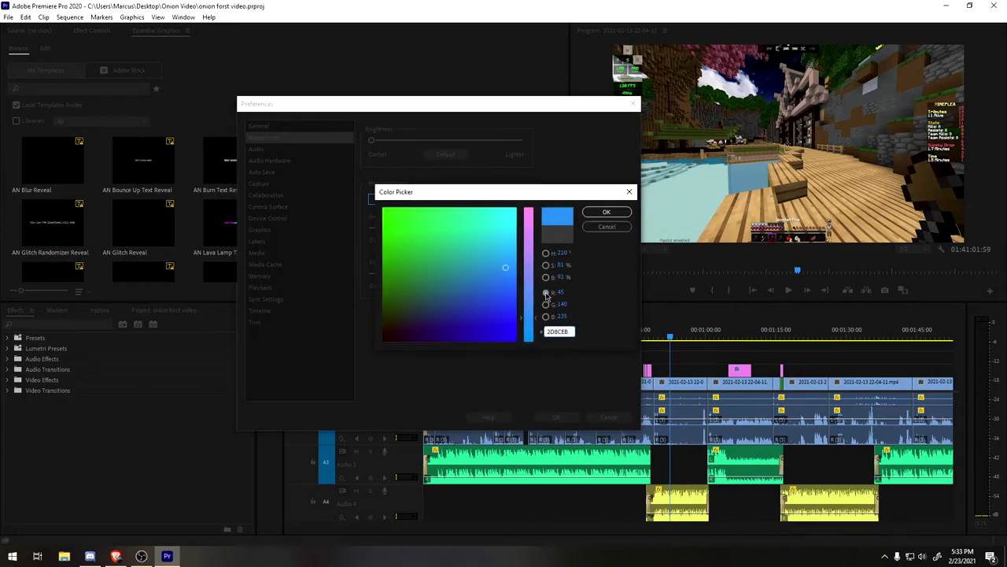